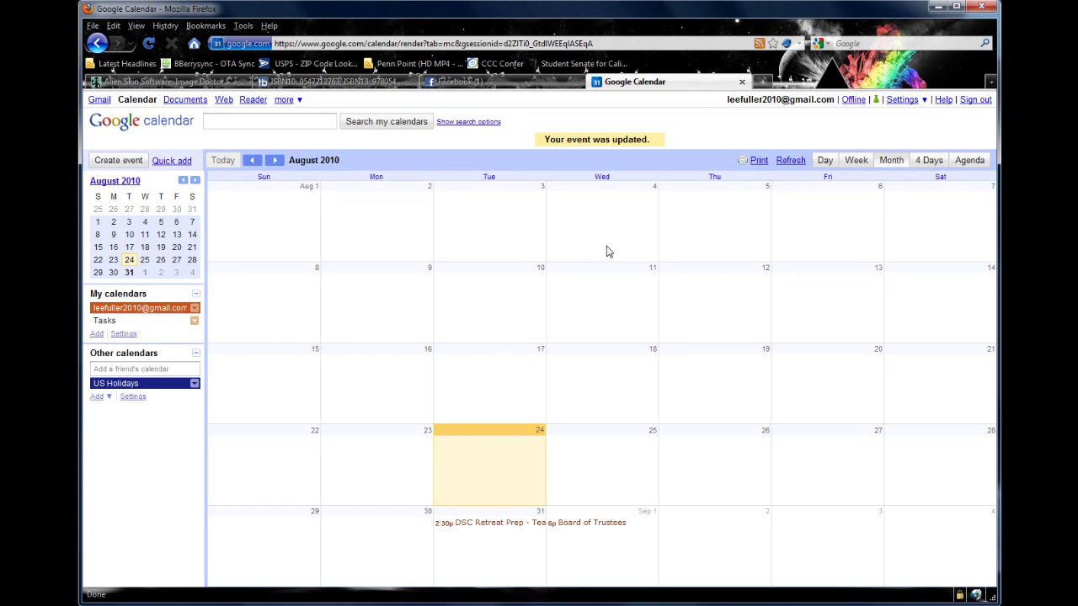
Step: Bring Outlook's August 2010 calendar forward, nudge its window, and open the computer's system information
{"action": "key", "text": "alt+Tab"}
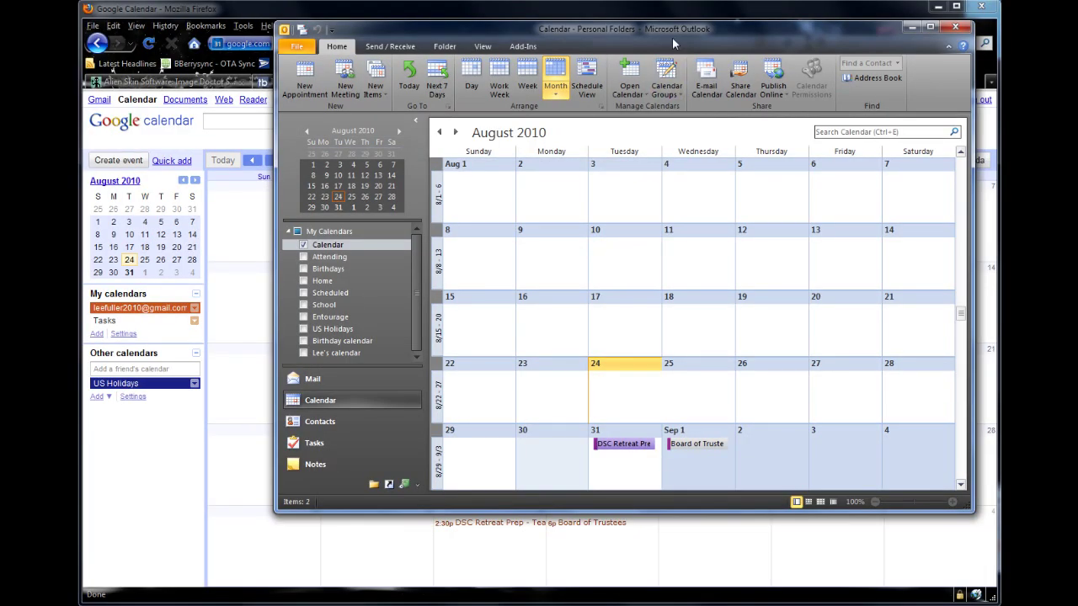
{"action": "left_click_drag", "start_coordinate": [671, 39], "coordinate": [663, 48]}
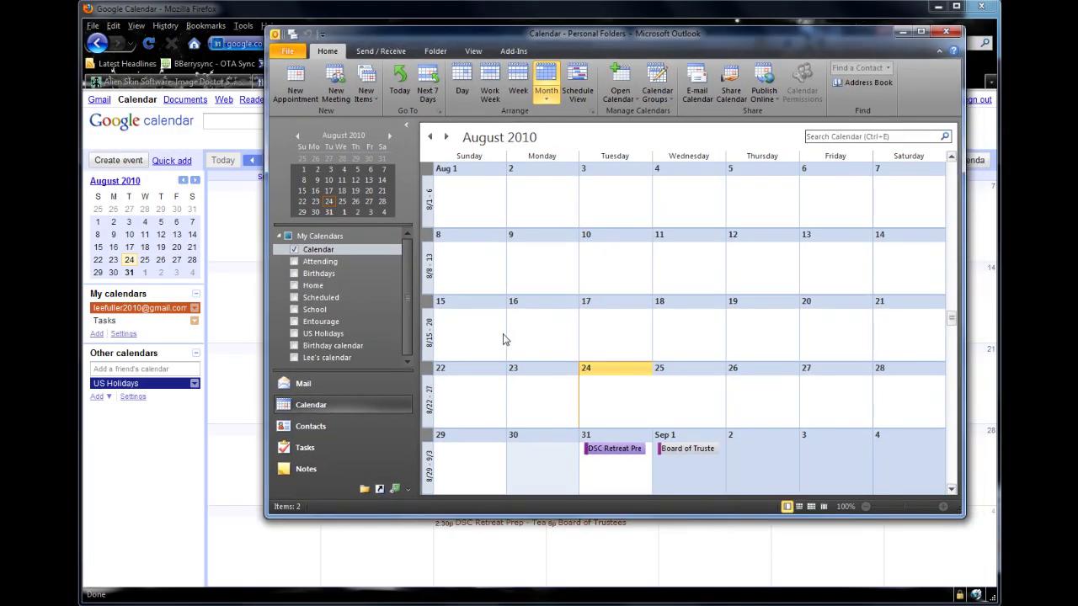
{"action": "mouse_move", "coordinate": [88, 597]}
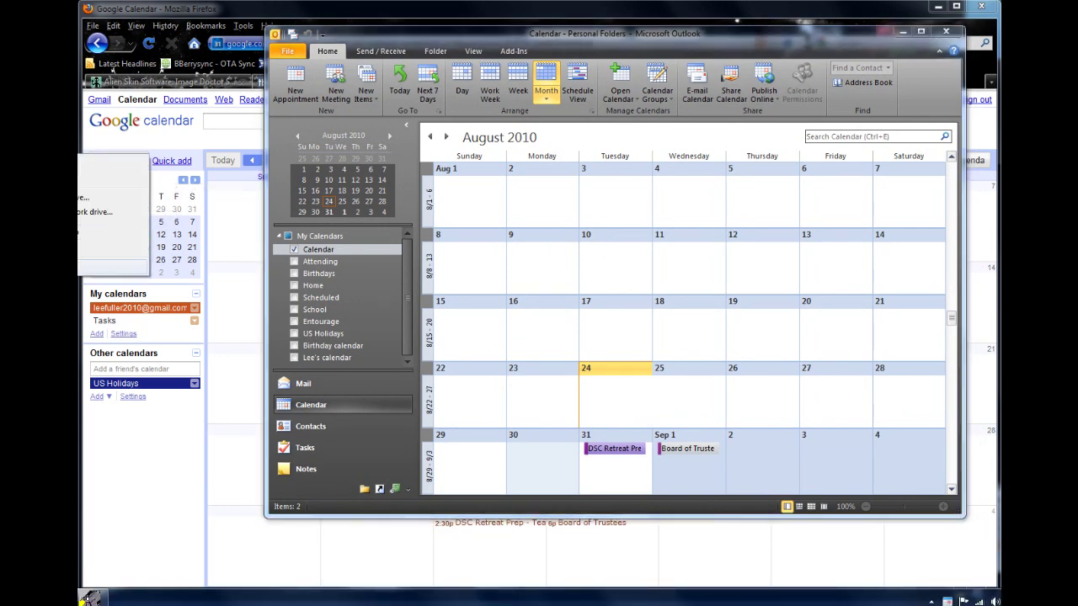
{"action": "left_click", "coordinate": [98, 248]}
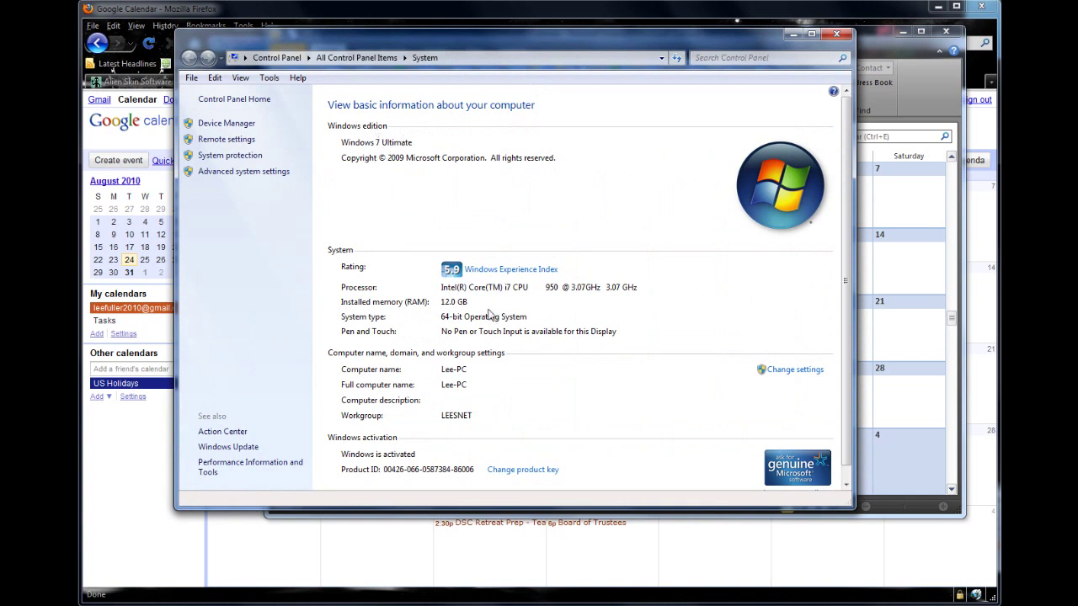
{"action": "left_click", "coordinate": [836, 35]}
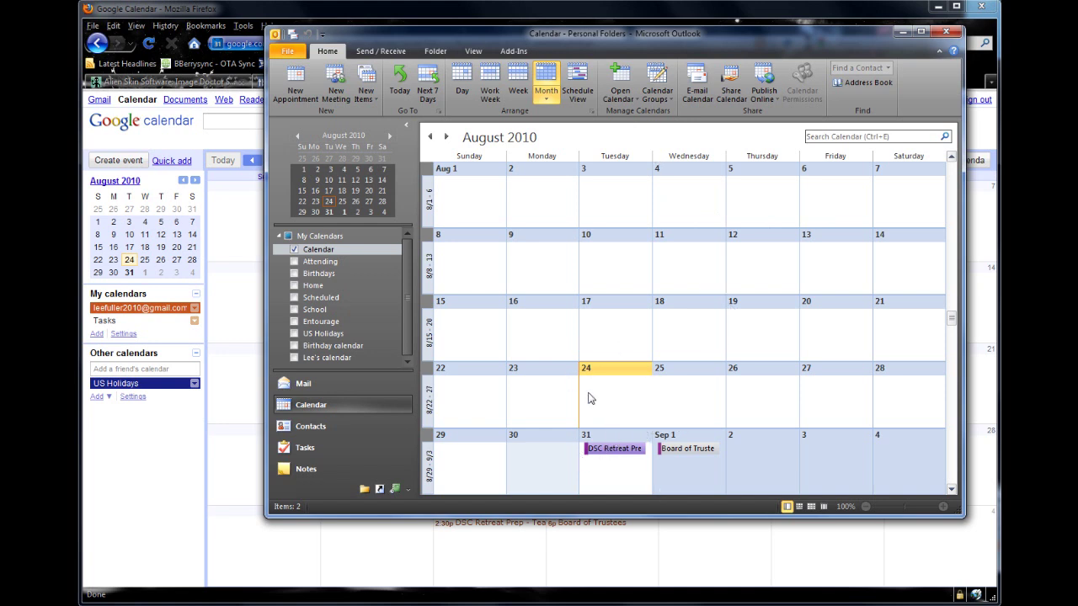
Step: Switch between Google Calendar and Outlook, then reload the Google Calendar page
{"action": "left_click", "coordinate": [243, 27]}
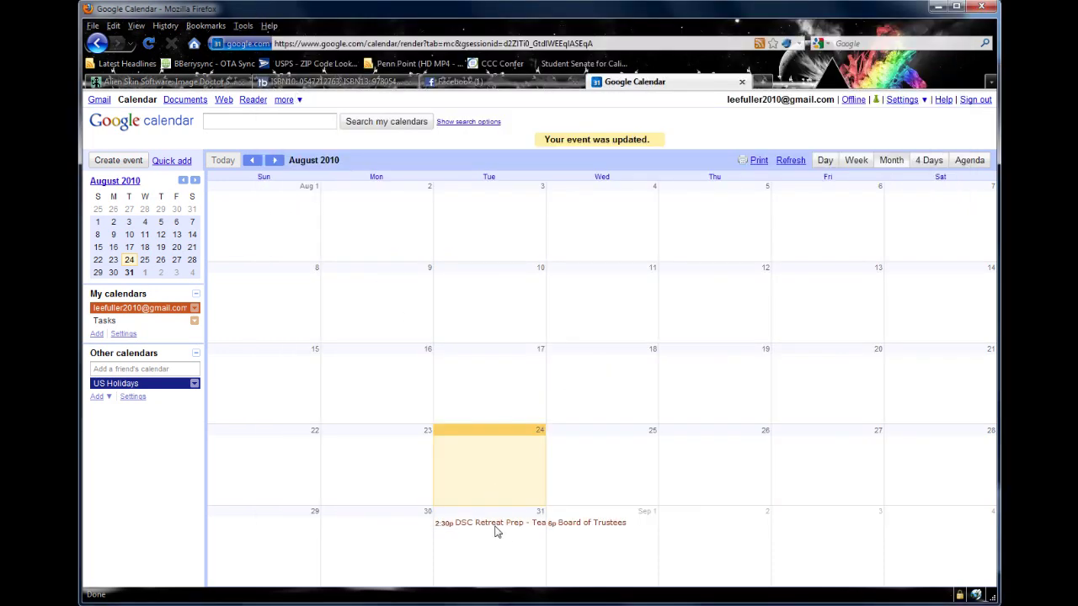
{"action": "key", "text": "alt+Tab"}
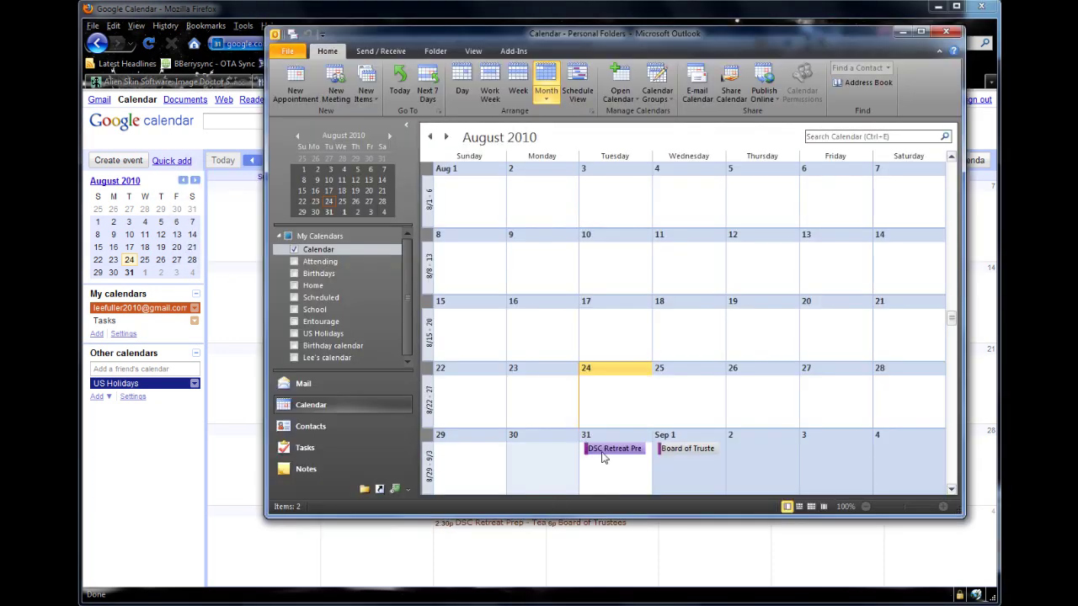
{"action": "key", "text": "alt+Tab"}
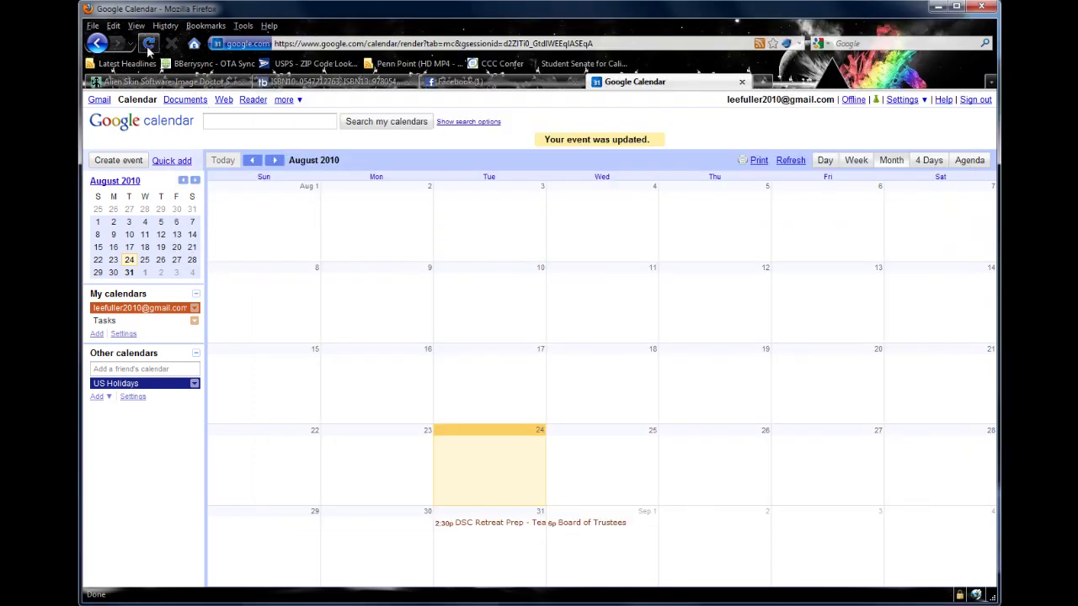
{"action": "left_click", "coordinate": [148, 43]}
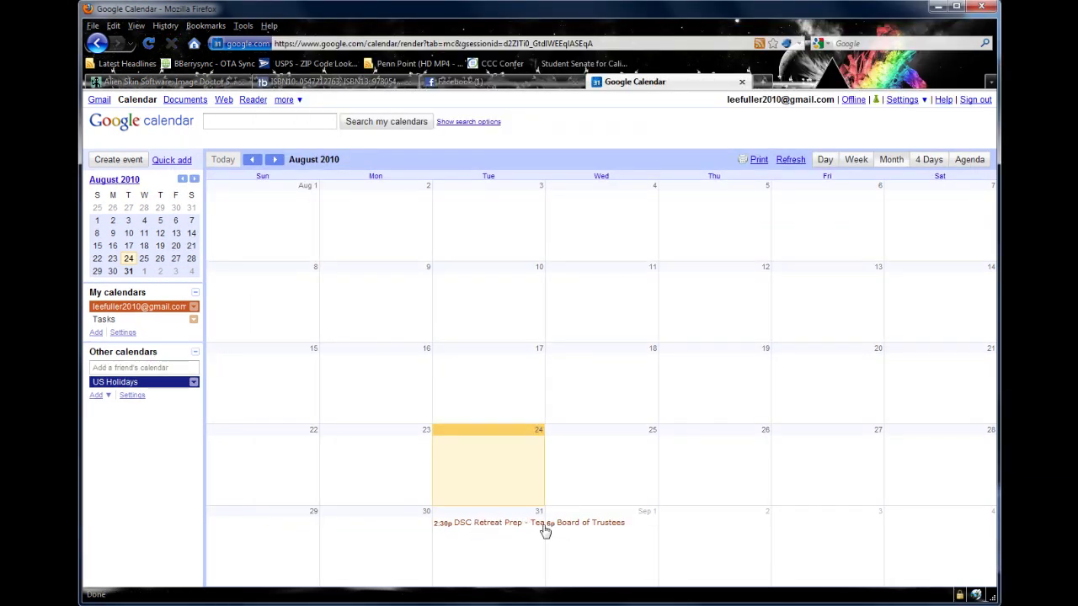
Step: In Outlook, drag DSC Retreat Prep from August 31 to August 30, then reload Google Calendar
{"action": "key", "text": "alt+Tab"}
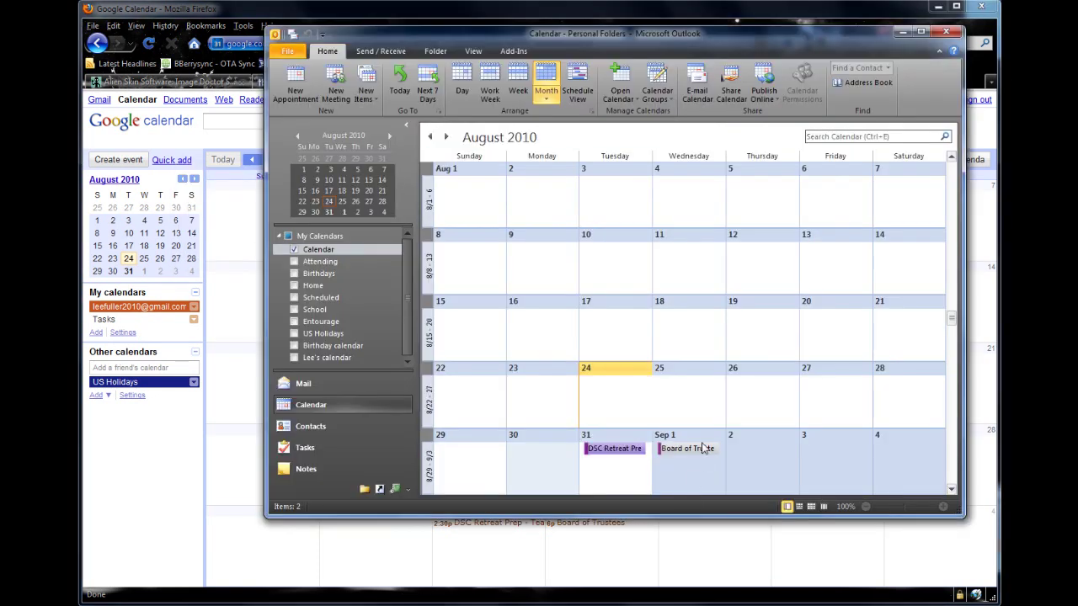
{"action": "left_click", "coordinate": [619, 455]}
{"action": "left_click_drag", "start_coordinate": [575, 459], "coordinate": [566, 459]}
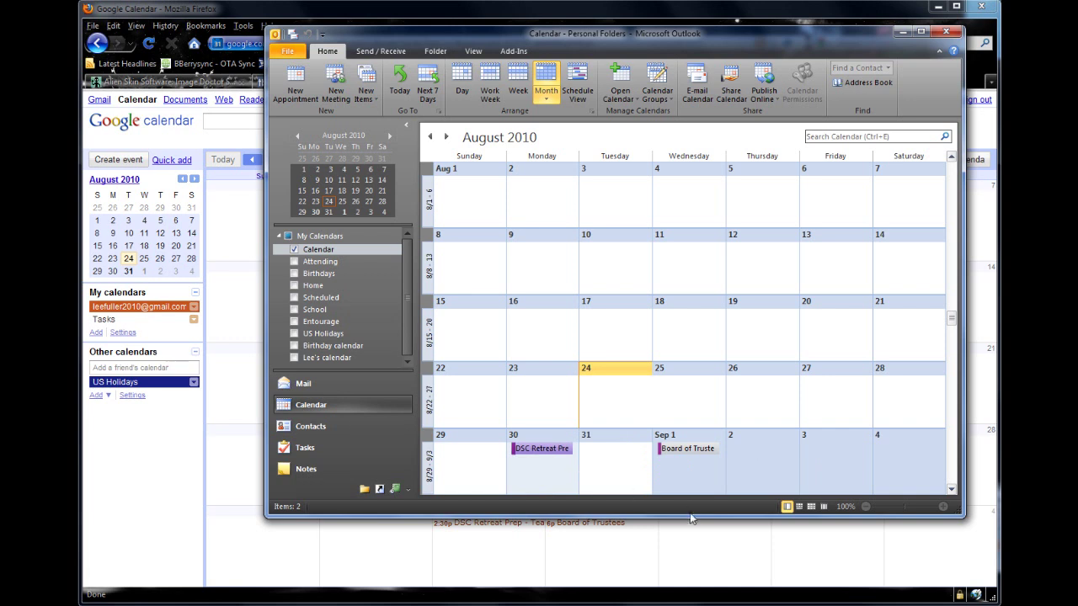
{"action": "key", "text": "alt+Tab"}
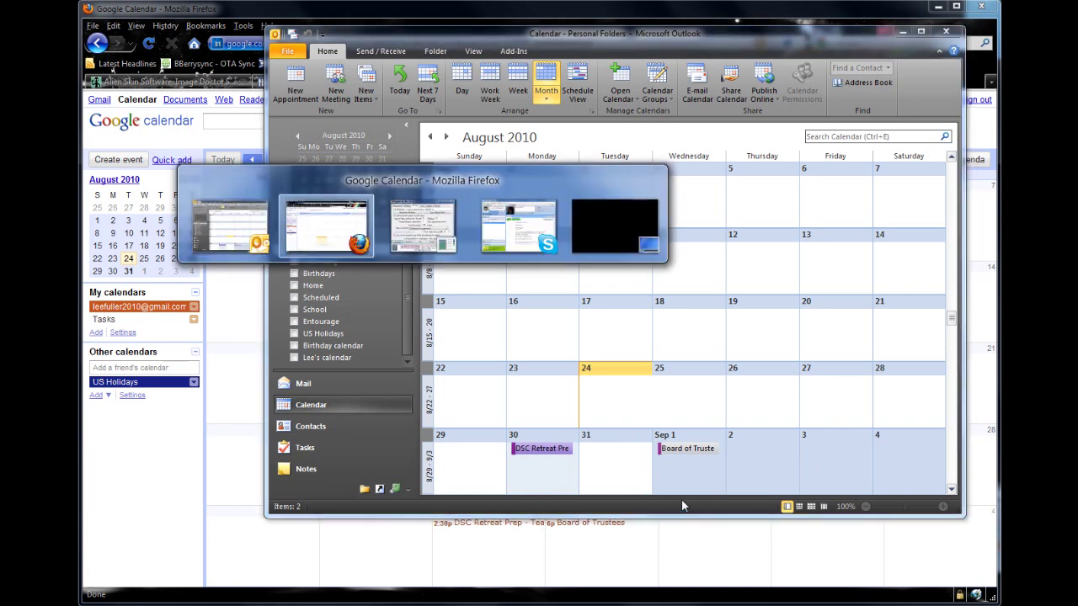
{"action": "left_click", "coordinate": [148, 43]}
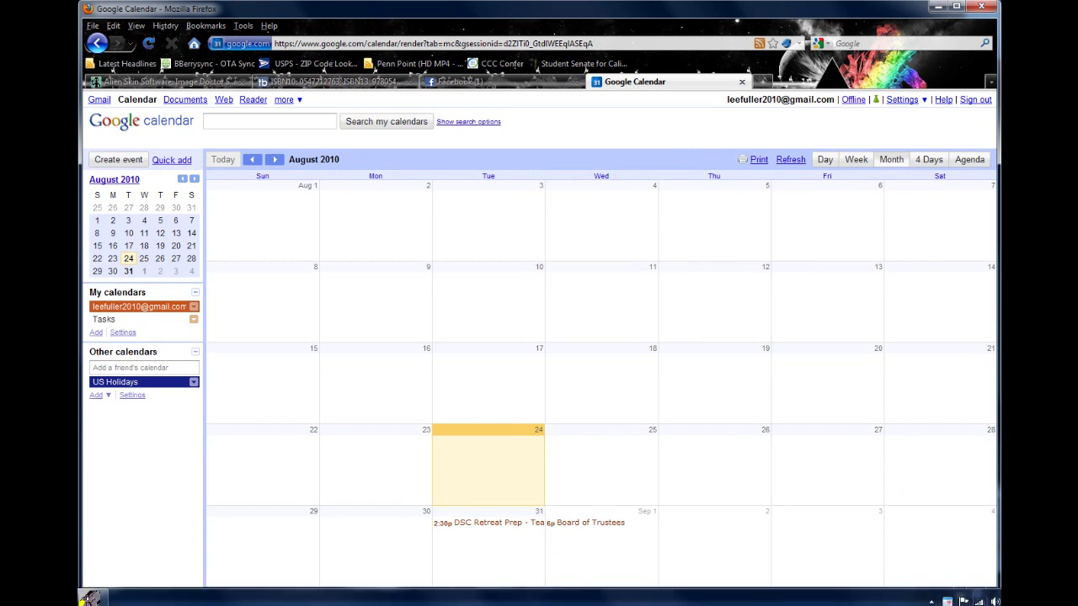
{"action": "mouse_move", "coordinate": [947, 601]}
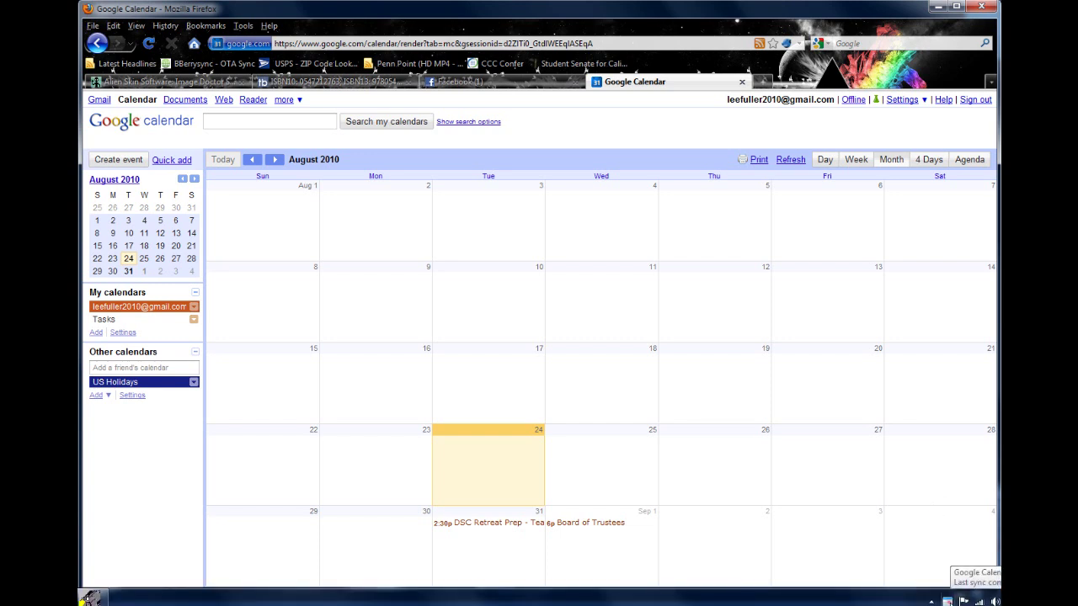
Step: Run Sync from the Google Calendar Sync tray icon and reload Google Calendar to show the change
{"action": "right_click", "coordinate": [946, 601]}
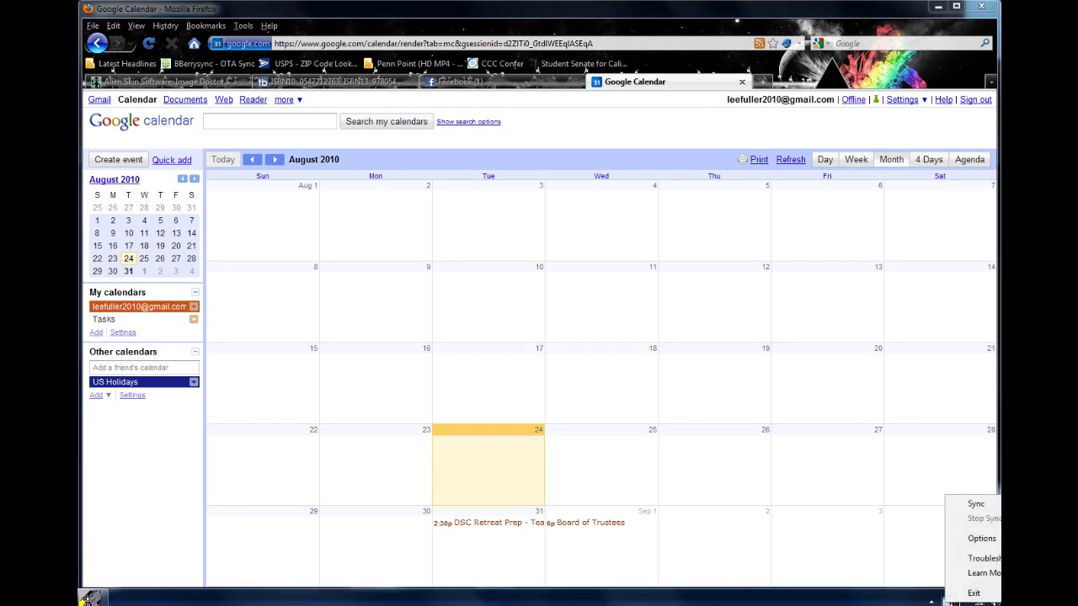
{"action": "left_click", "coordinate": [976, 504]}
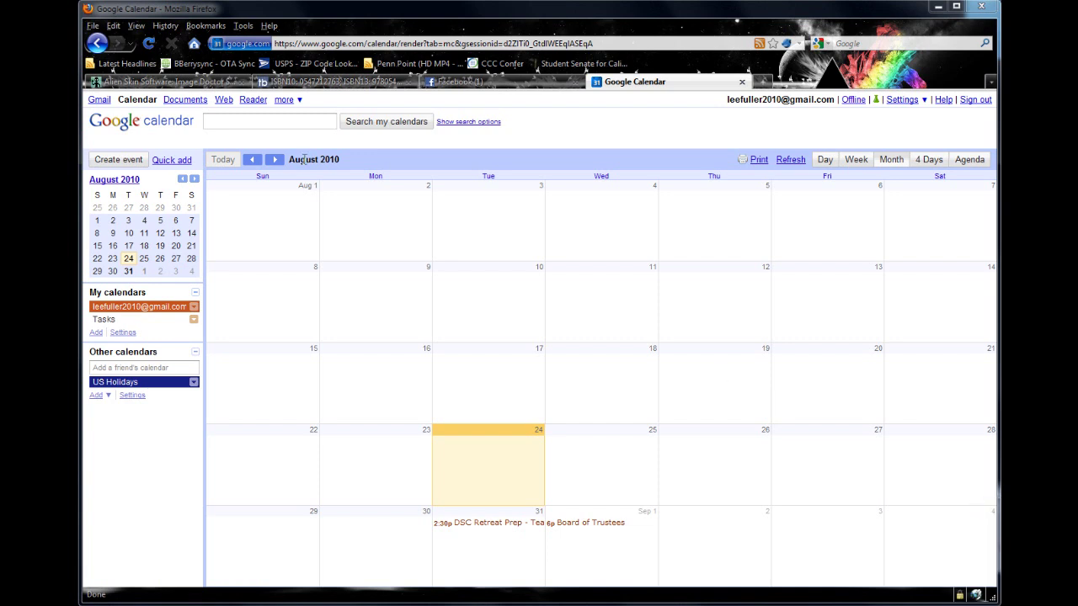
{"action": "left_click", "coordinate": [155, 46]}
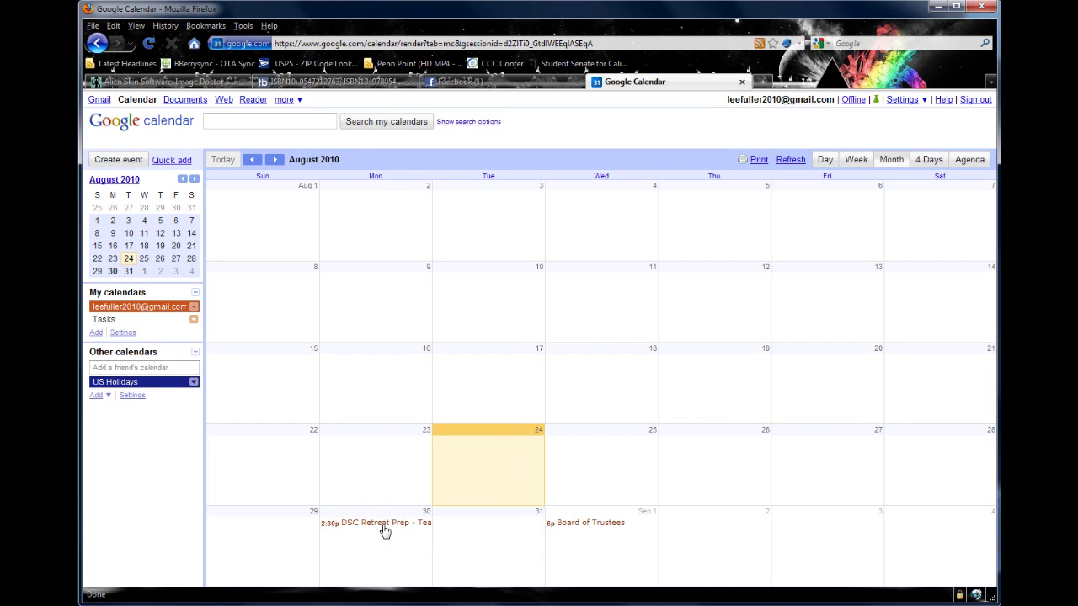
Step: Edit DSC Retreat Prep in Google Calendar, set its start date to August 31, and save
{"action": "key", "text": "alt+Tab"}
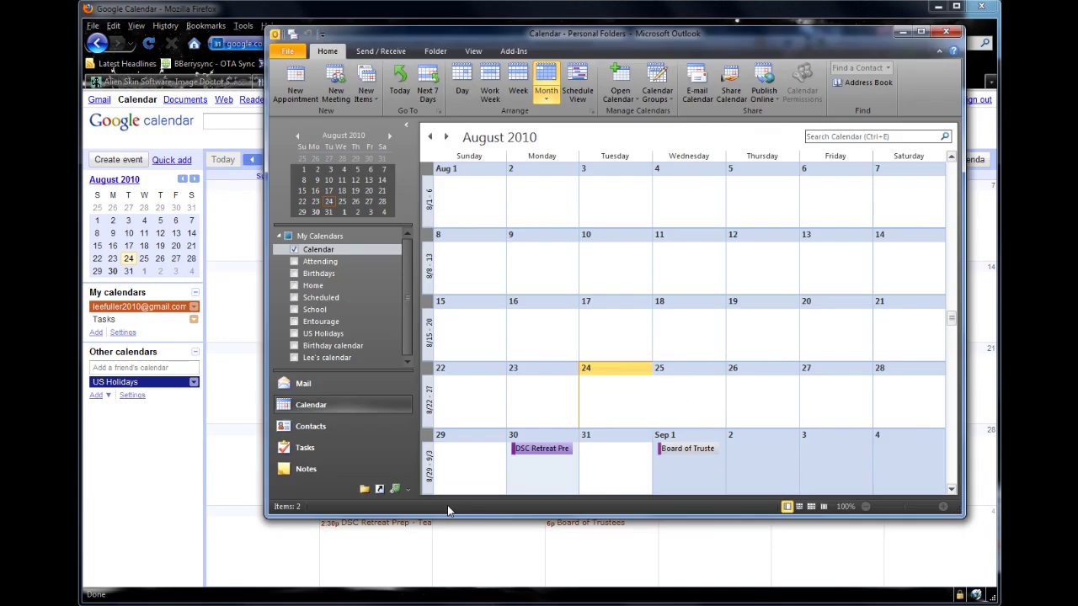
{"action": "left_click", "coordinate": [392, 531]}
{"action": "left_click", "coordinate": [393, 456]}
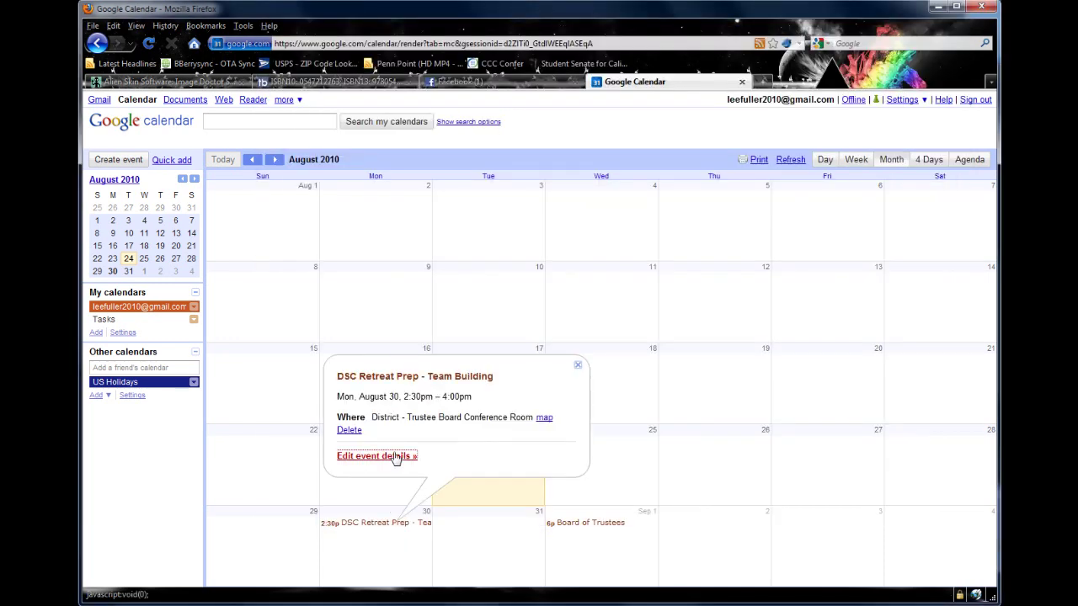
{"action": "left_click", "coordinate": [171, 203]}
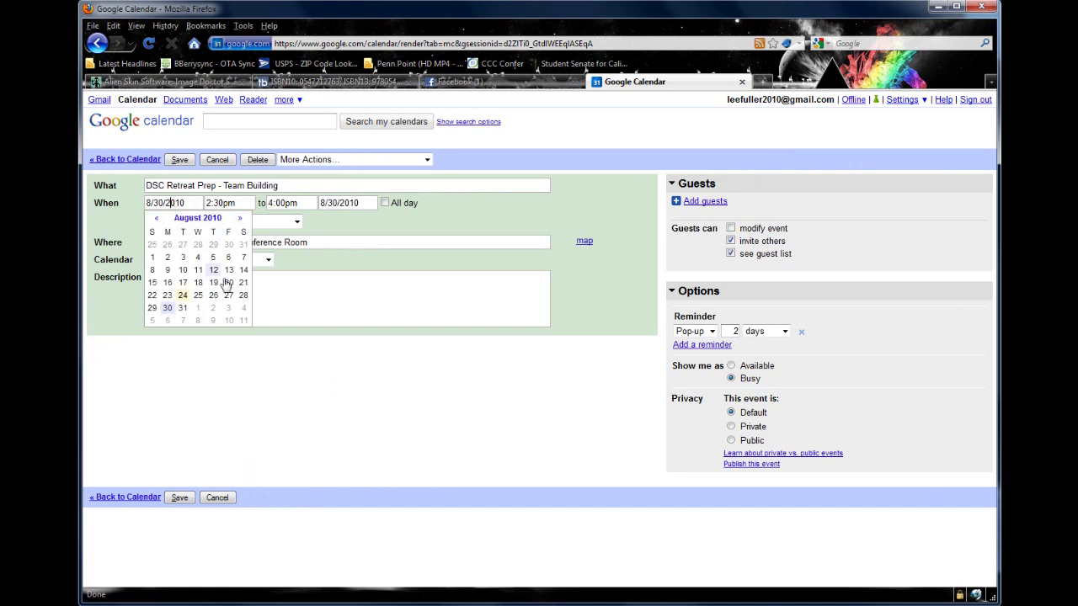
{"action": "left_click", "coordinate": [185, 308]}
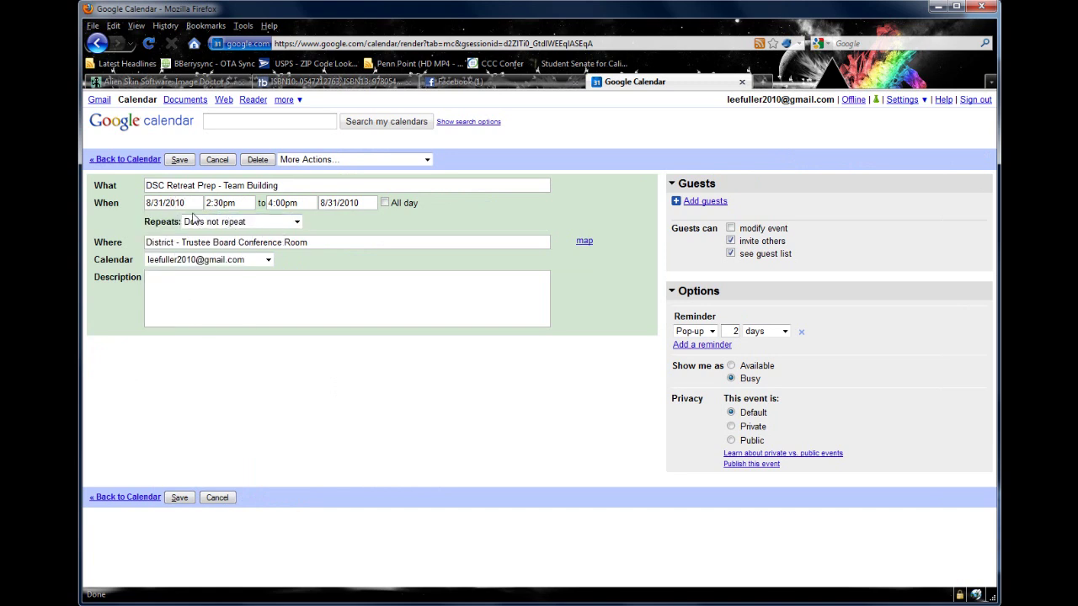
{"action": "left_click", "coordinate": [180, 161]}
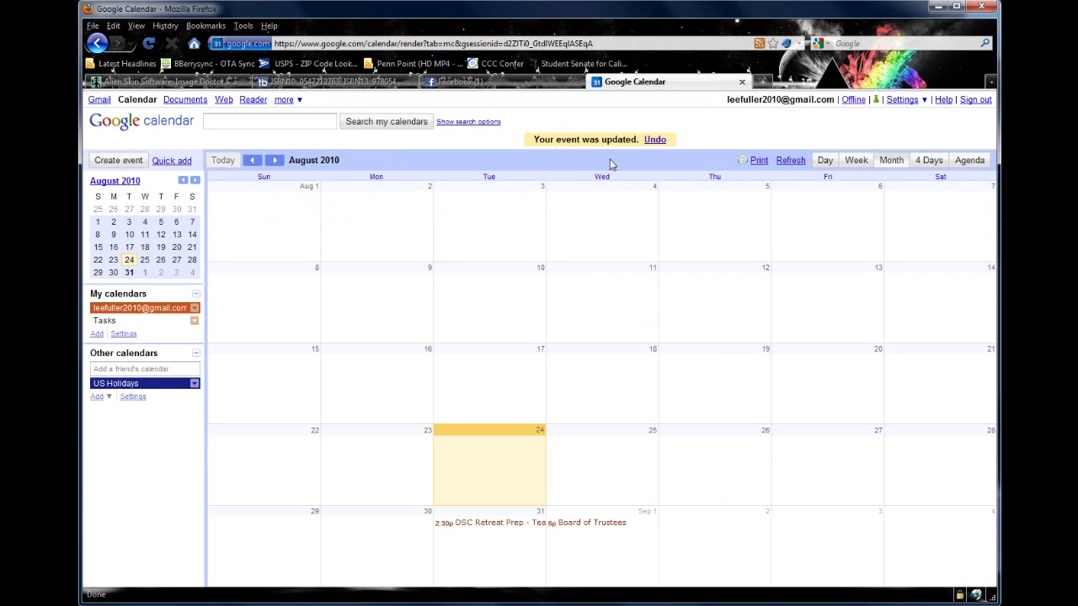
{"action": "key", "text": "alt+Tab"}
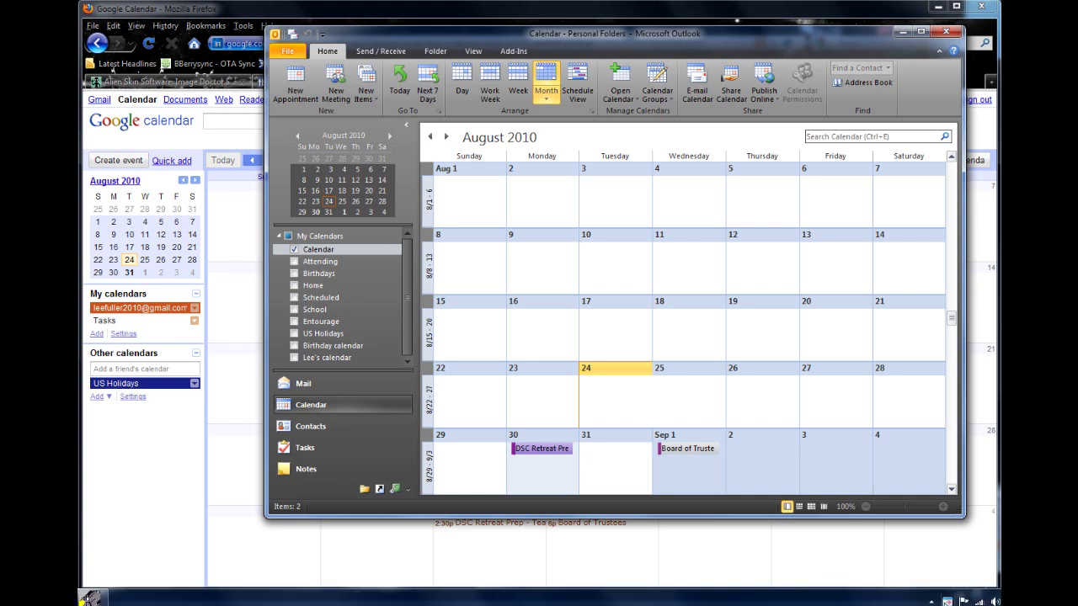
Step: Run Sync from the Google Calendar Sync tray icon, then open the sync shortcut's properties
{"action": "right_click", "coordinate": [947, 601]}
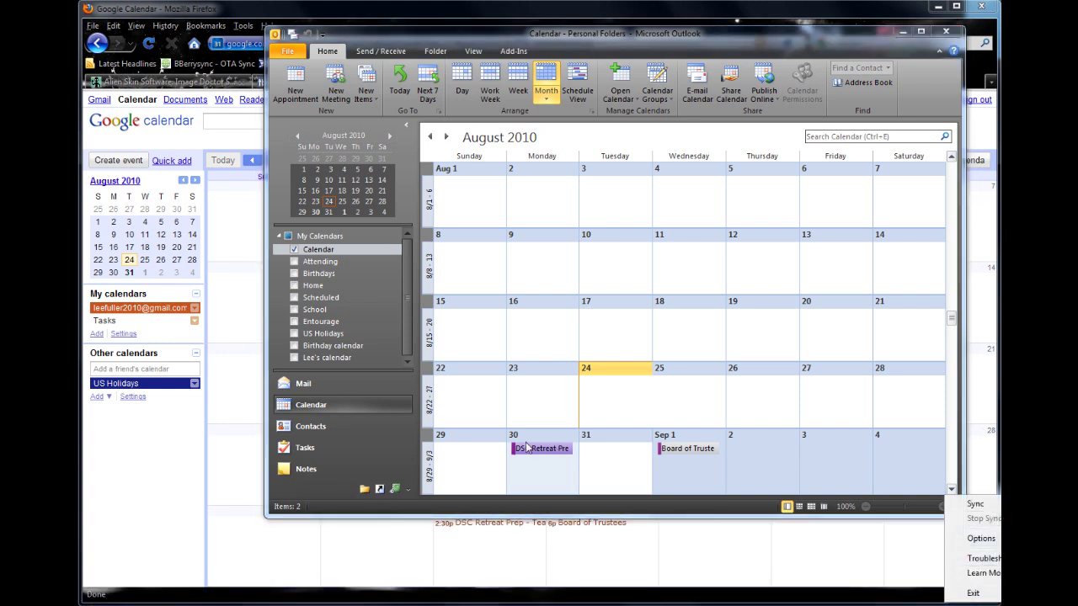
{"action": "left_click", "coordinate": [974, 509]}
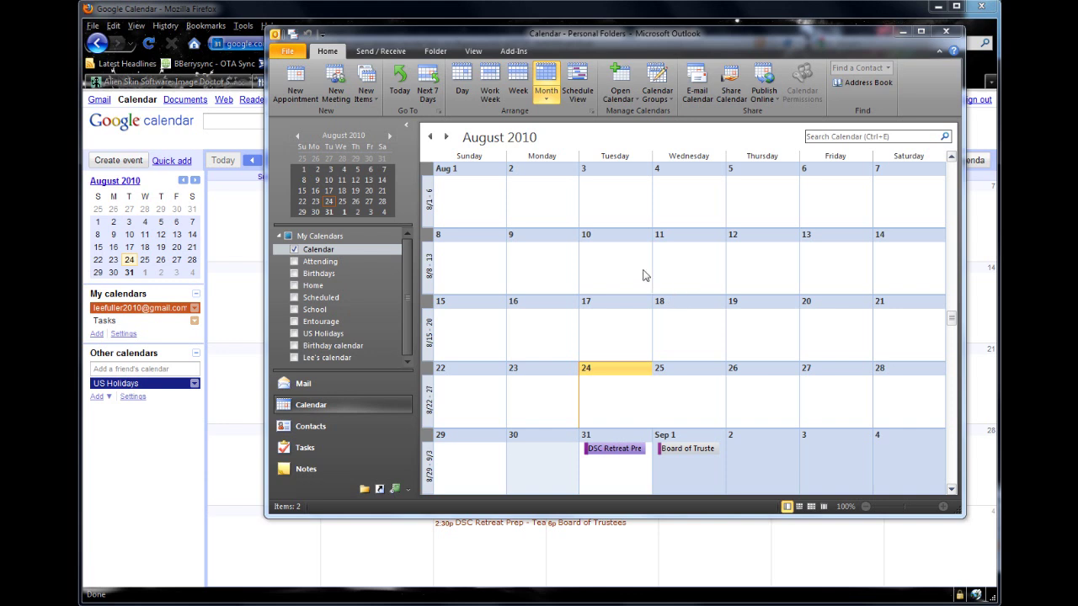
{"action": "mouse_move", "coordinate": [88, 598]}
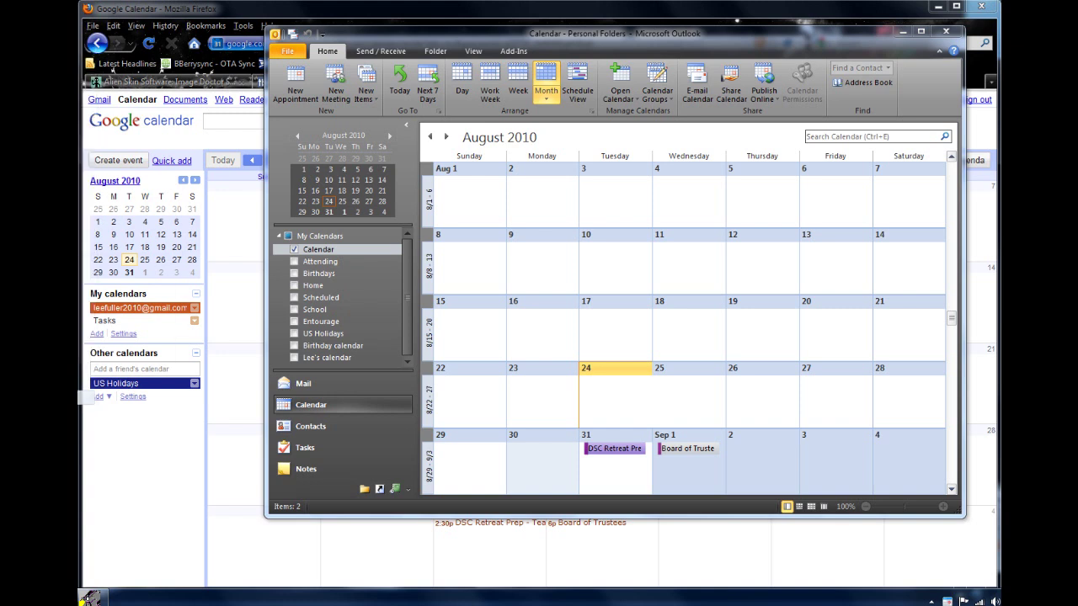
{"action": "left_click", "coordinate": [89, 598]}
Step: Move the Google Calendar Sync Properties window and uncheck compatibility mode on its Compatibility tab
{"action": "left_click_drag", "start_coordinate": [95, 272], "coordinate": [844, 164]}
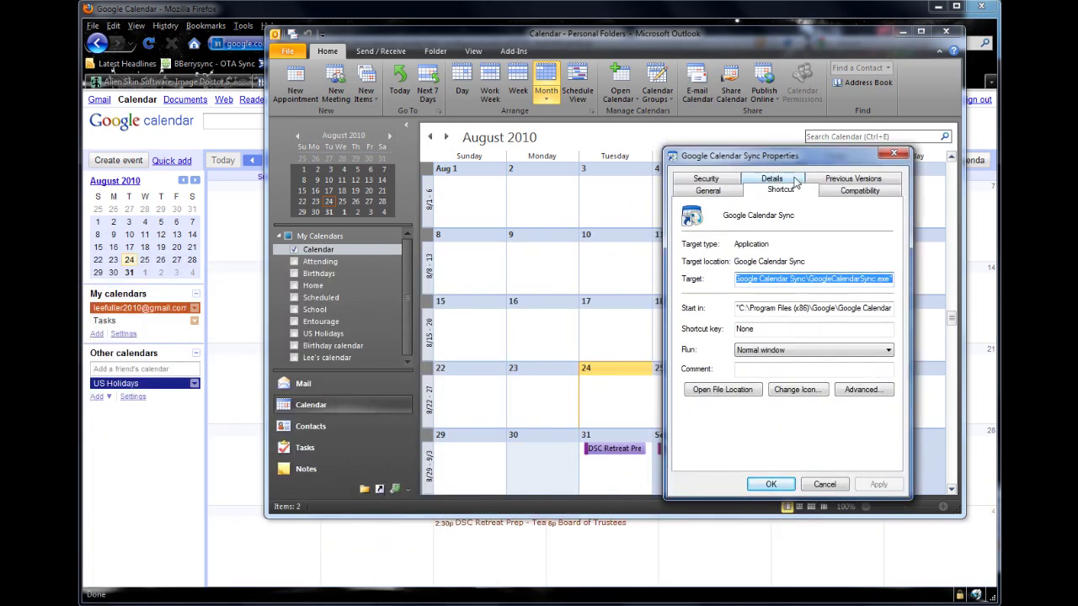
{"action": "left_click_drag", "start_coordinate": [793, 156], "coordinate": [768, 140]}
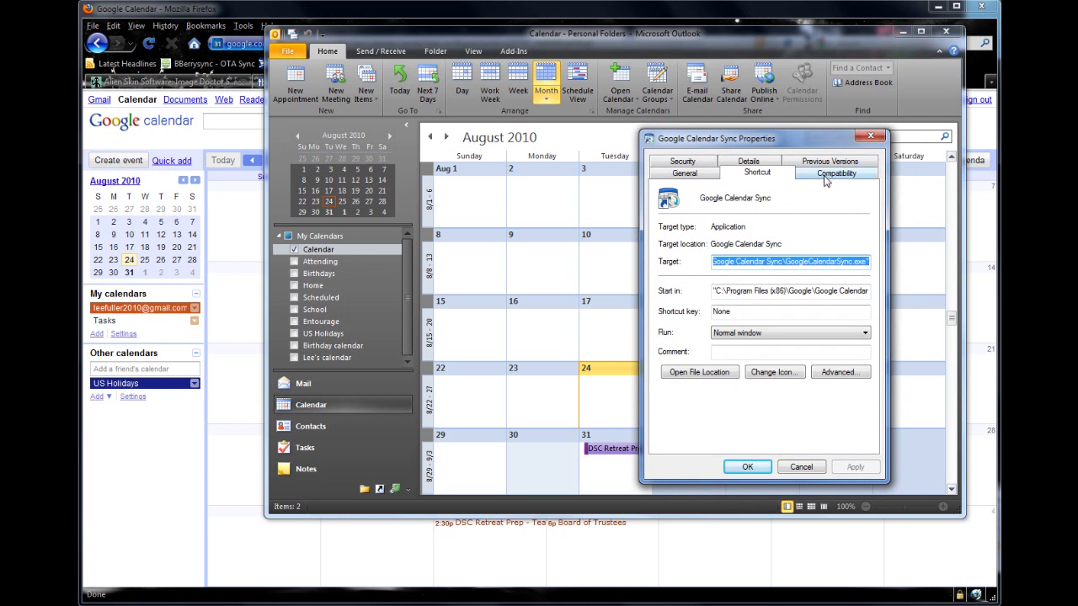
{"action": "left_click", "coordinate": [826, 175]}
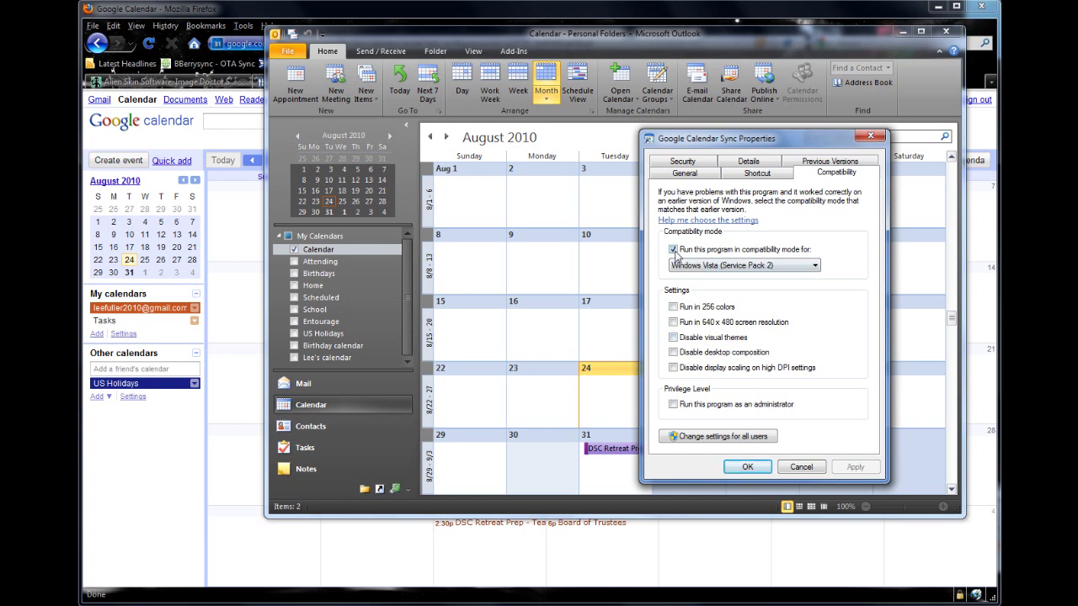
{"action": "left_click", "coordinate": [673, 250]}
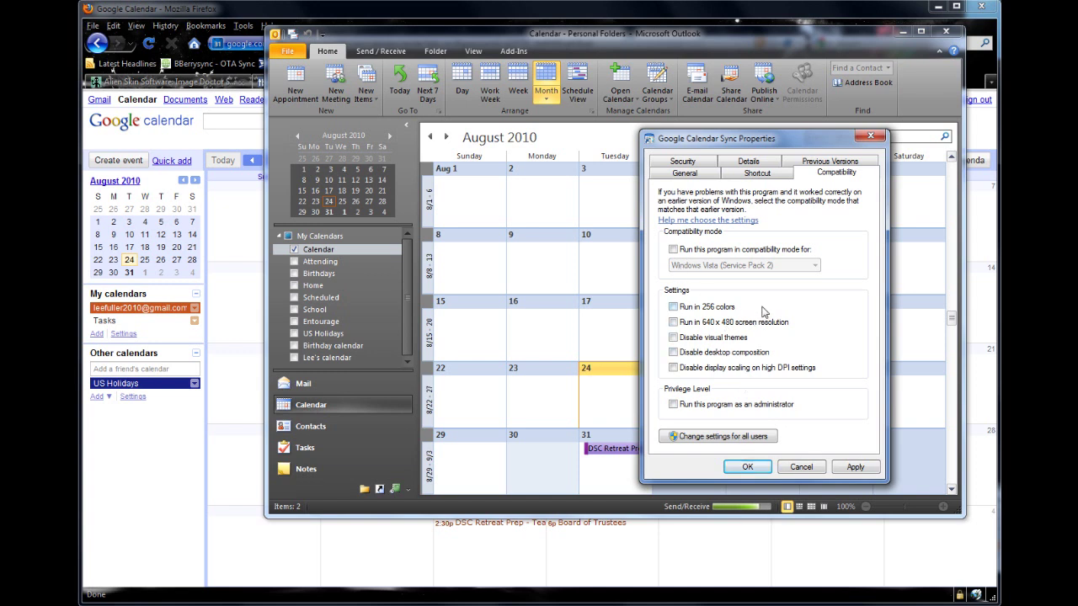
Step: Turn compatibility mode back on with Windows Vista (Service Pack 2) selected, and confirm with OK
{"action": "left_click", "coordinate": [673, 249]}
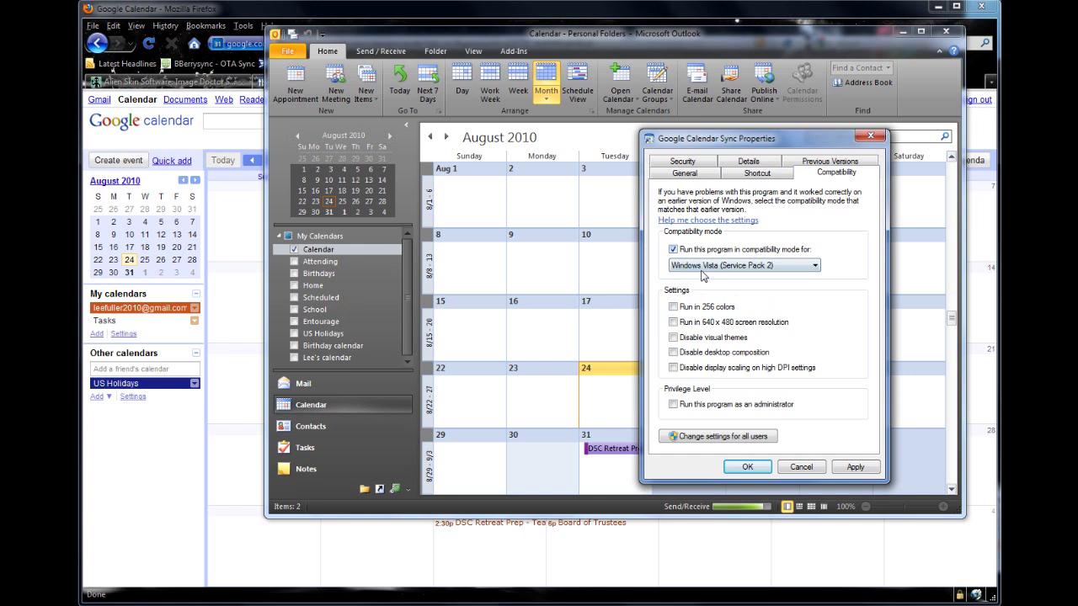
{"action": "left_click", "coordinate": [728, 266]}
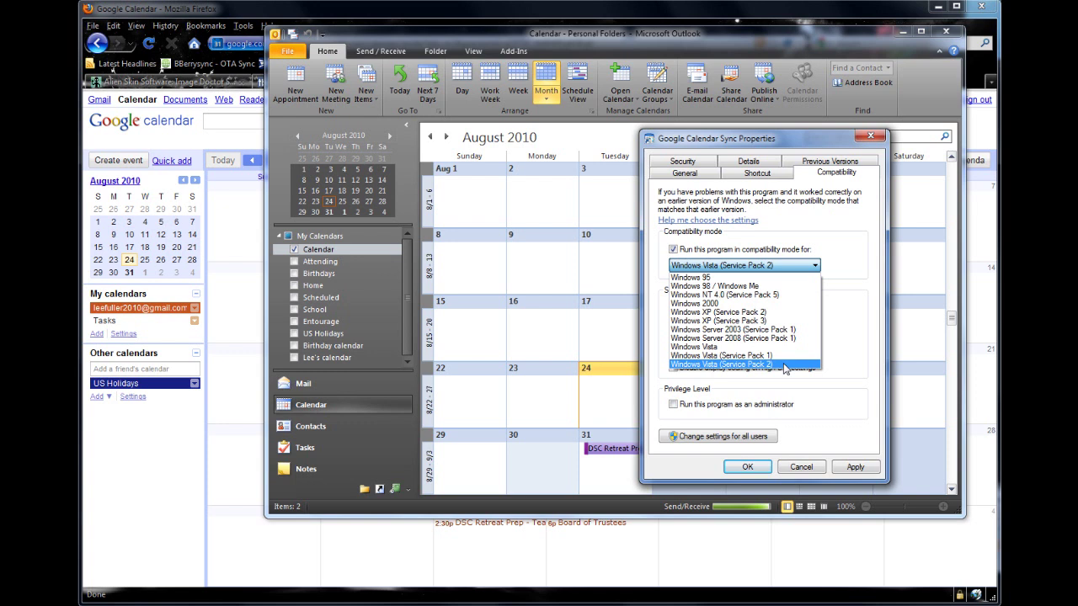
{"action": "left_click", "coordinate": [785, 368]}
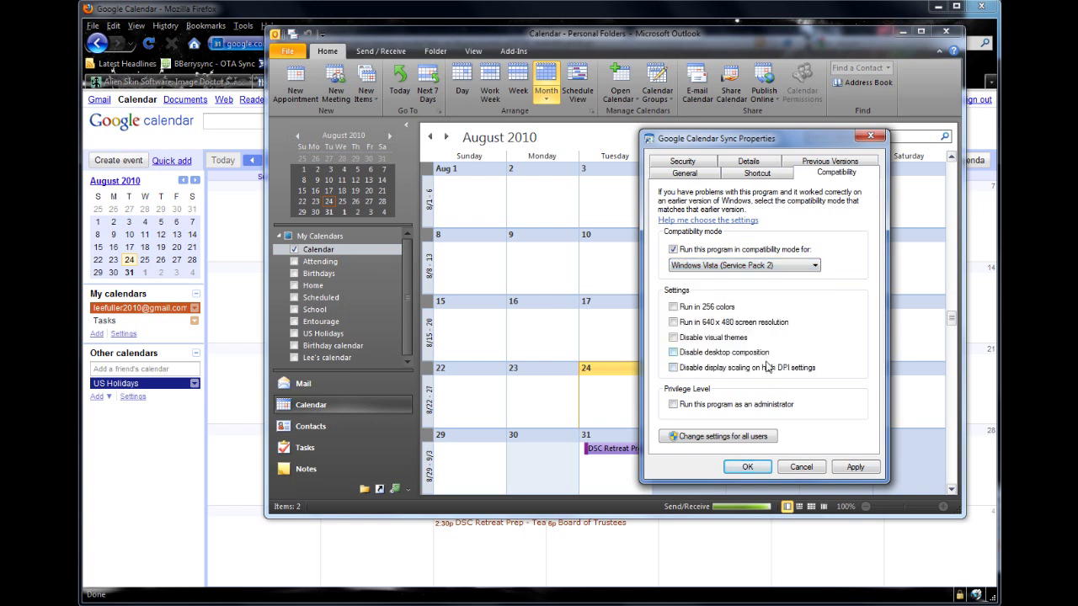
{"action": "left_click", "coordinate": [746, 467]}
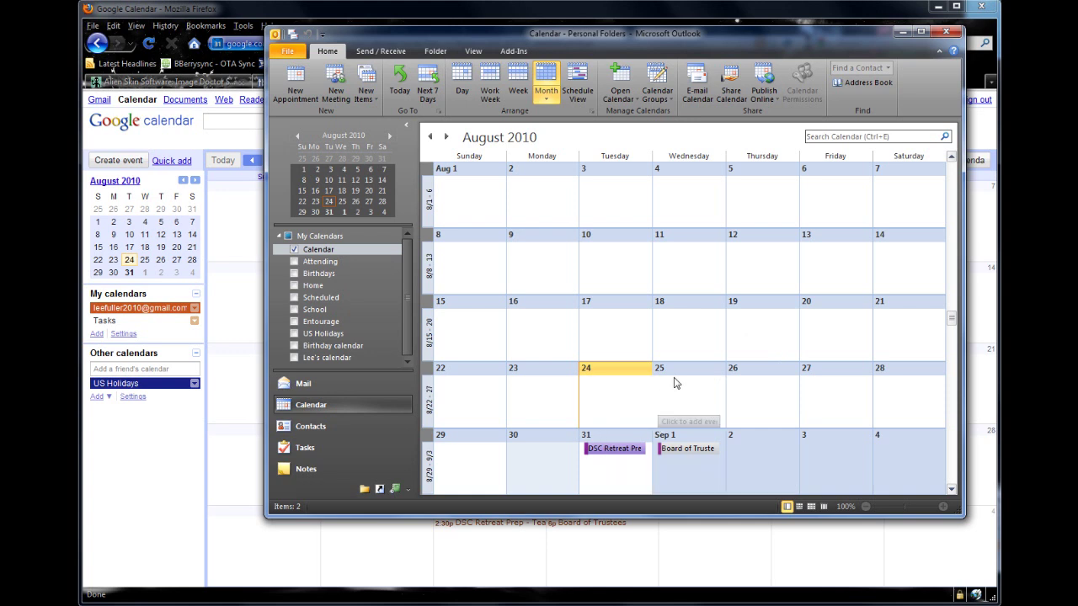
{"action": "mouse_move", "coordinate": [88, 598]}
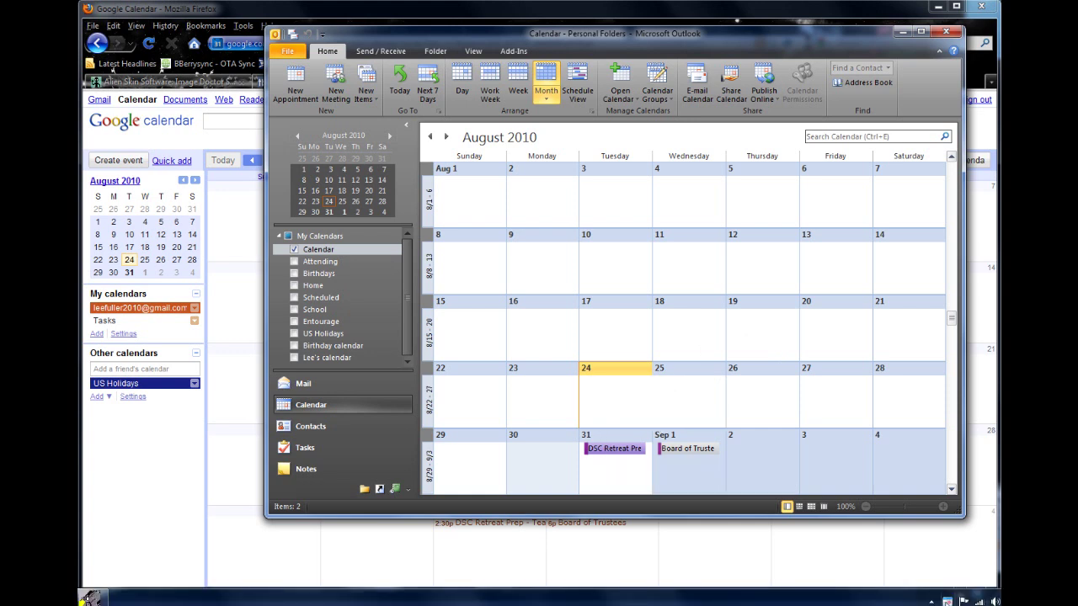
{"action": "right_click", "coordinate": [949, 600]}
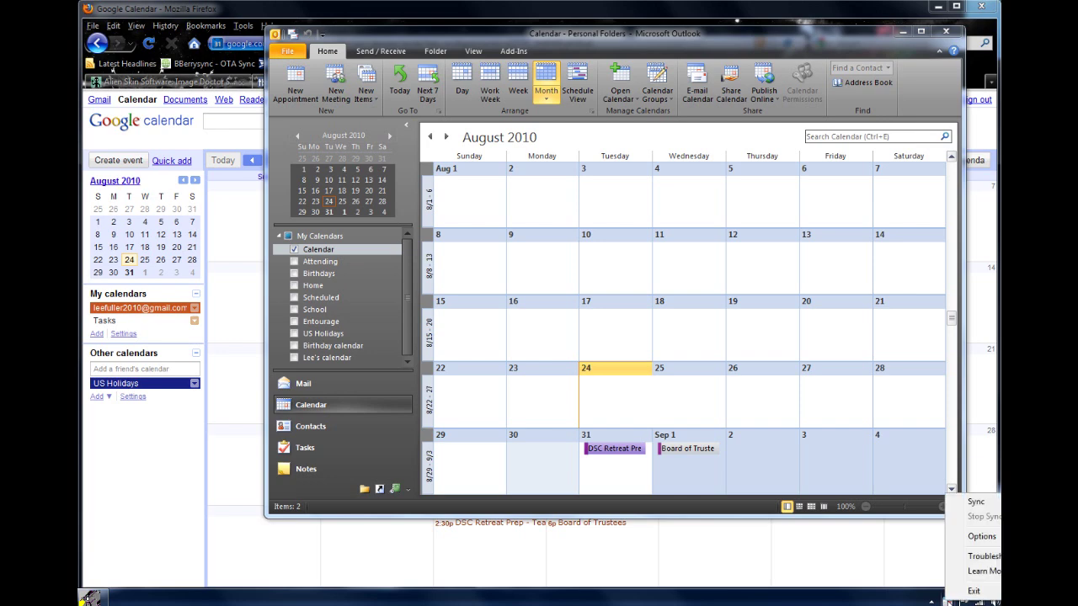
{"action": "left_click", "coordinate": [977, 538]}
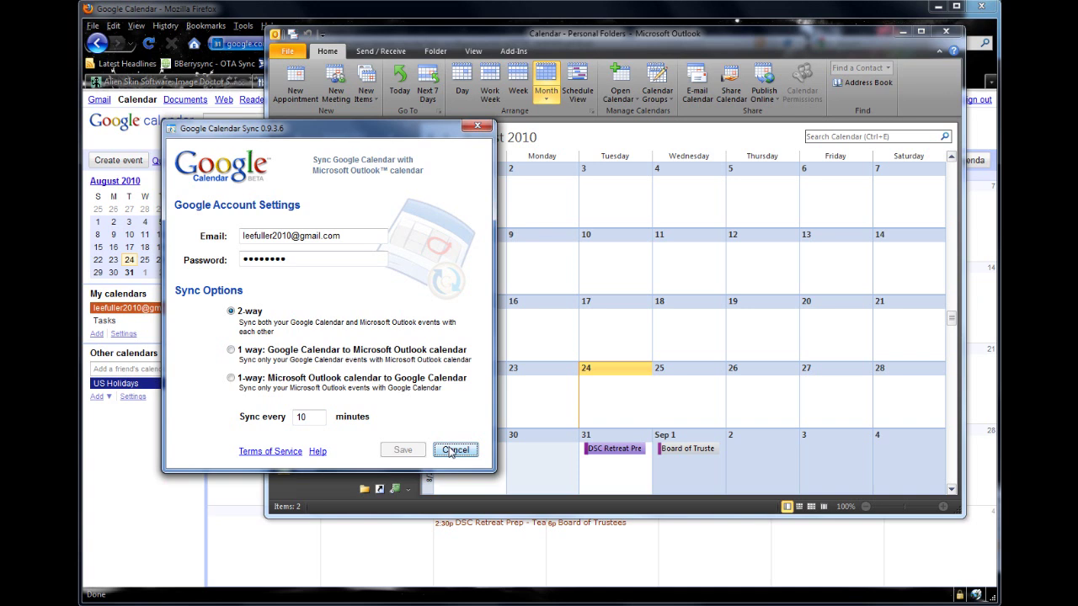
{"action": "left_click", "coordinate": [453, 450]}
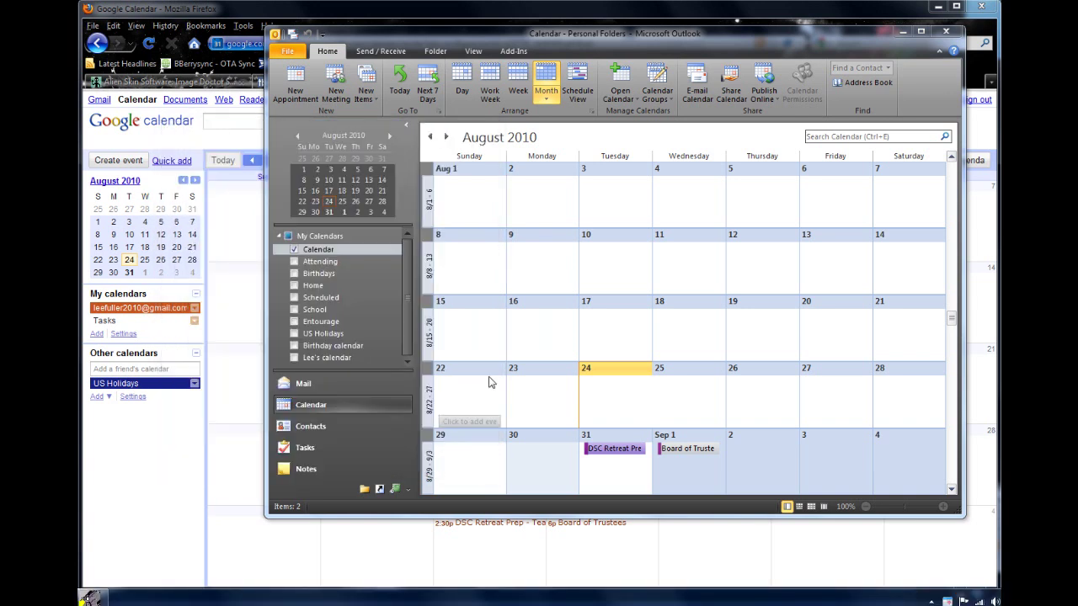